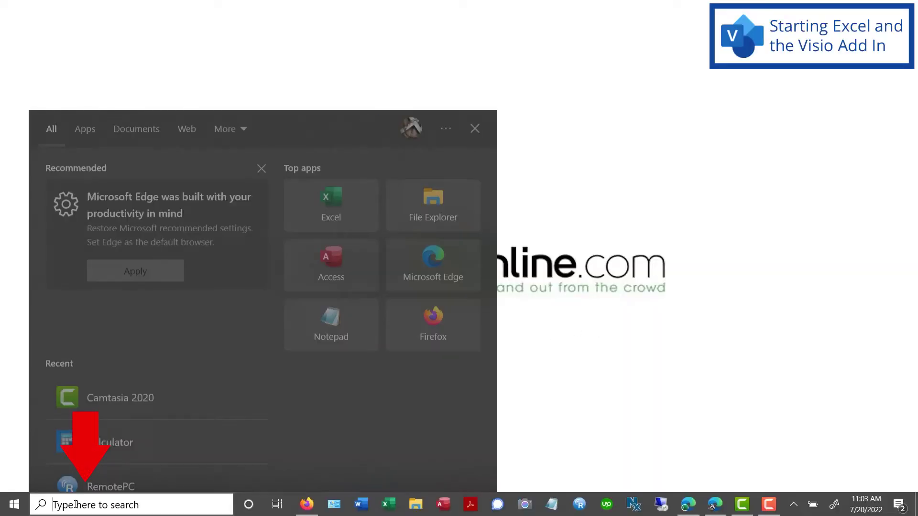
# Launch Excel from Windows Search with 'excel' and create a blank workbook, Book1
pyautogui.write('excel')
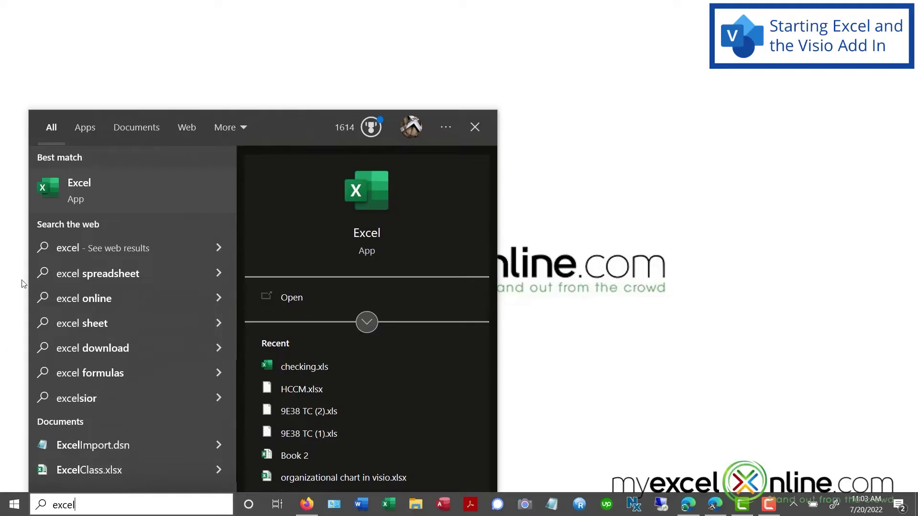
pyautogui.click(65, 183)
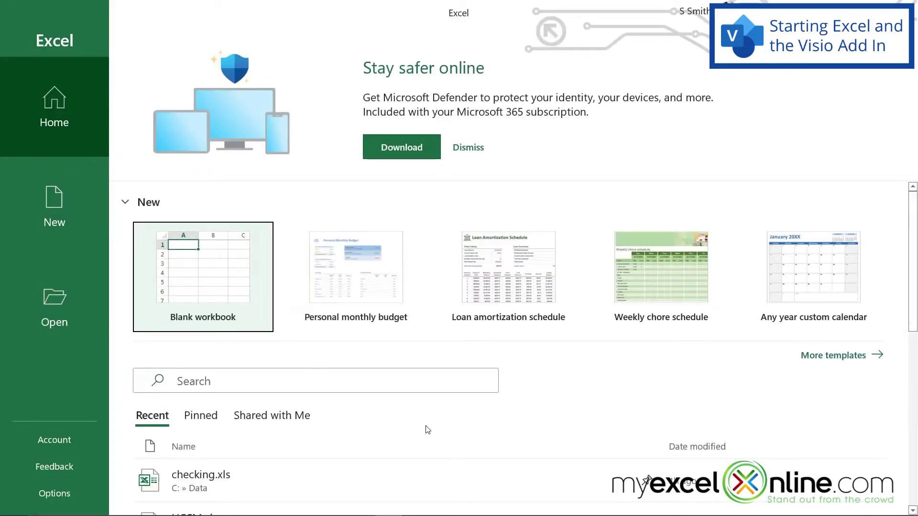
pyautogui.click(201, 277)
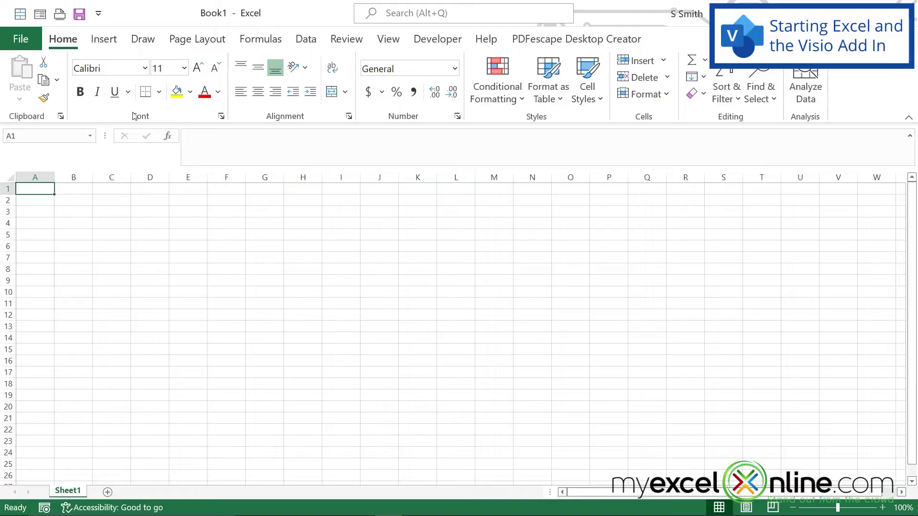
# Search the Office Add-ins store, opened from Insert > Get Add-ins, for 'visio'
pyautogui.click(104, 40)
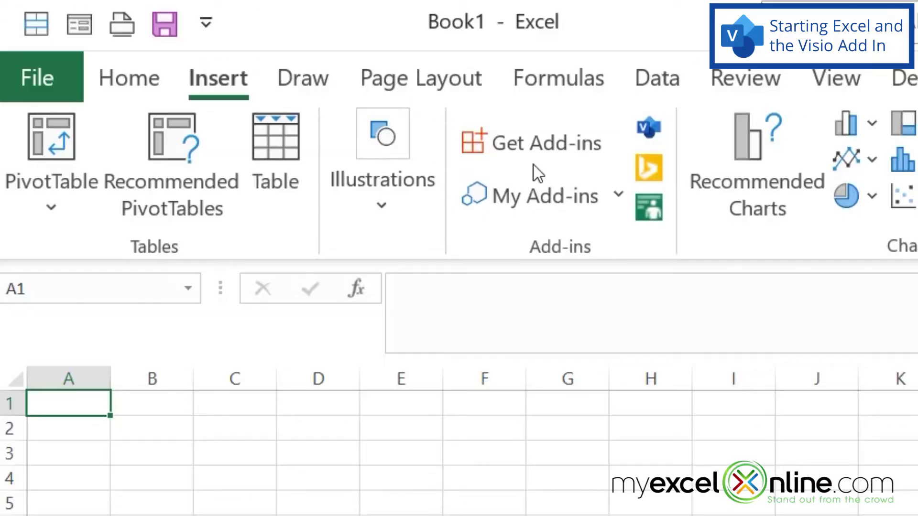
pyautogui.click(534, 154)
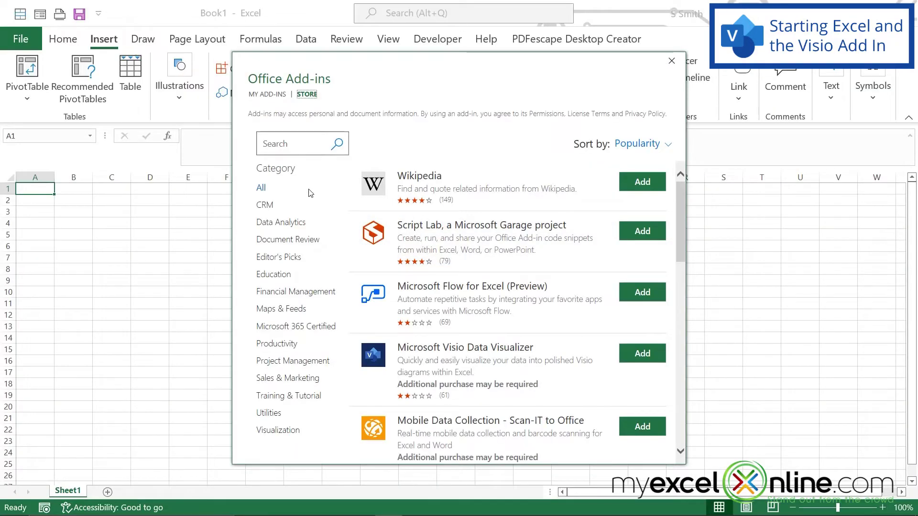
pyautogui.click(284, 144)
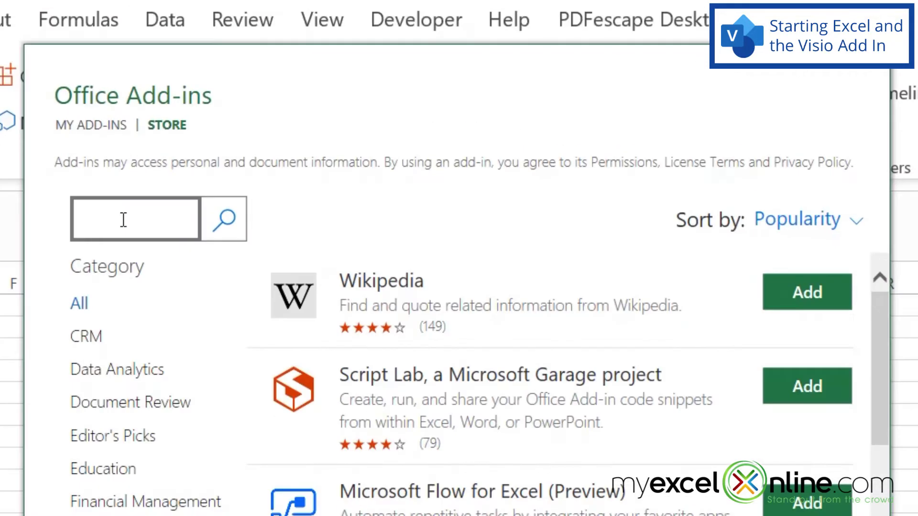
pyautogui.write('visio')
pyautogui.click(230, 224)
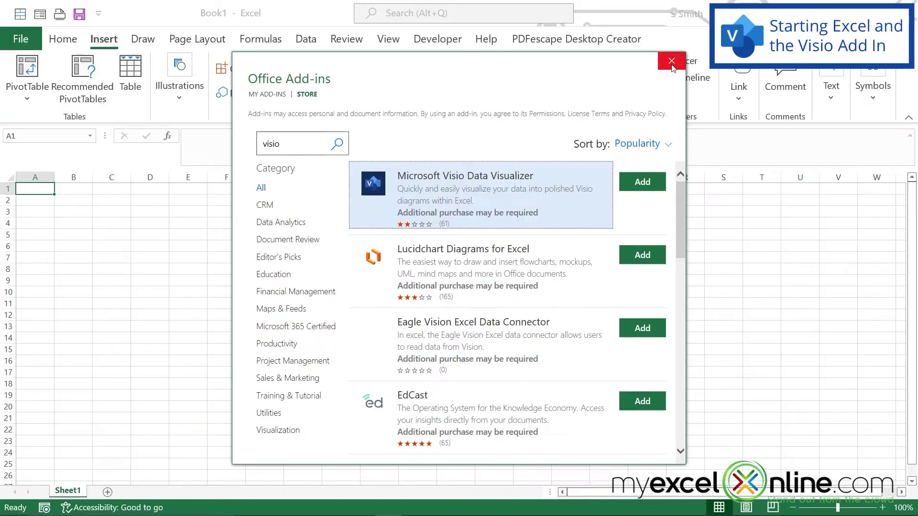
# Insert Microsoft Visio Data Visualizer from My Add-ins > Recently Used after closing the store
pyautogui.click(672, 62)
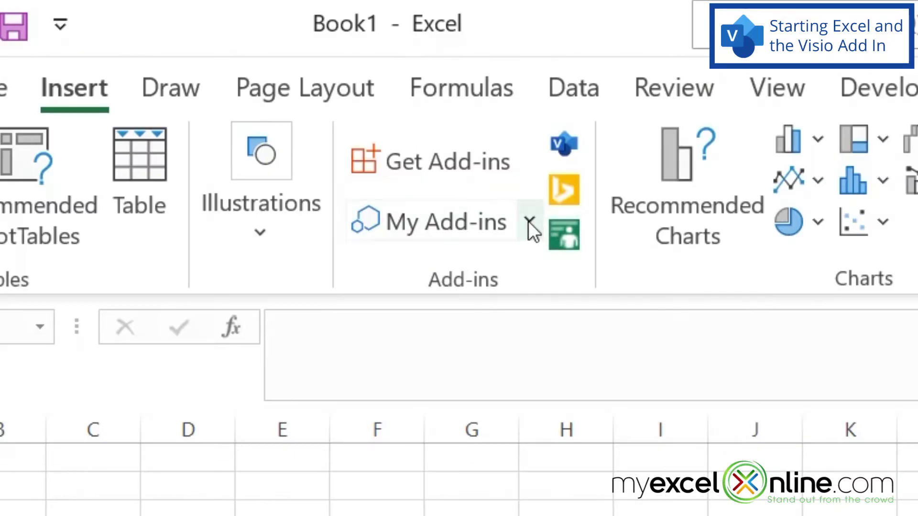
pyautogui.click(288, 93)
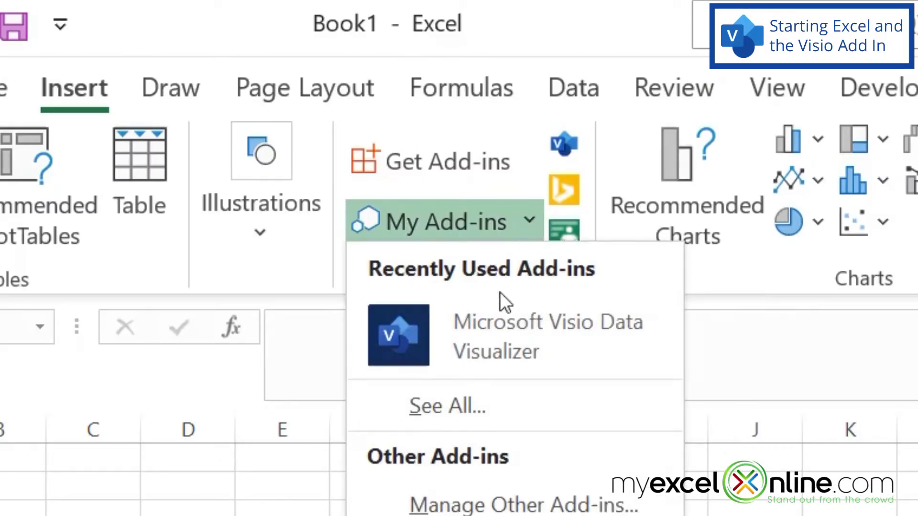
pyautogui.click(501, 335)
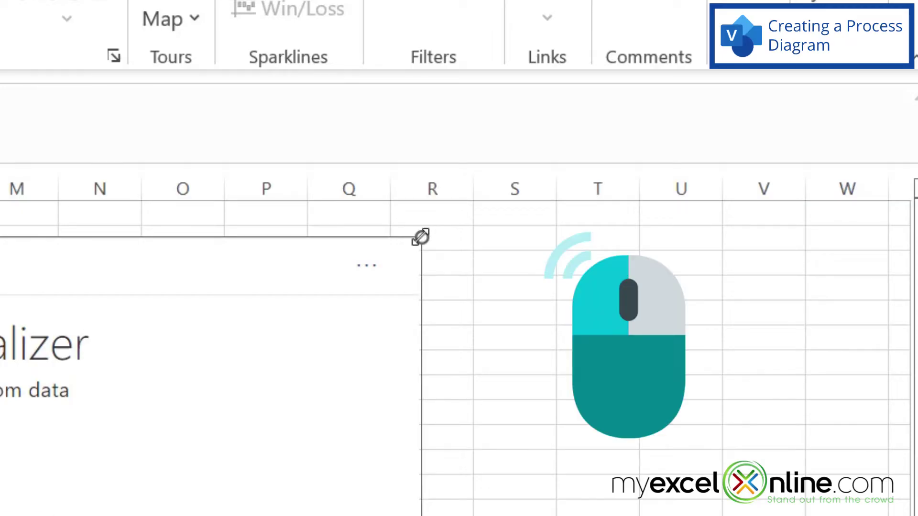
# Enlarge the Data Visualizer panel, continue without signing in, and scroll to the Basic Flowchart layouts
pyautogui.moveTo(421, 237); pyautogui.dragTo(728, 152)
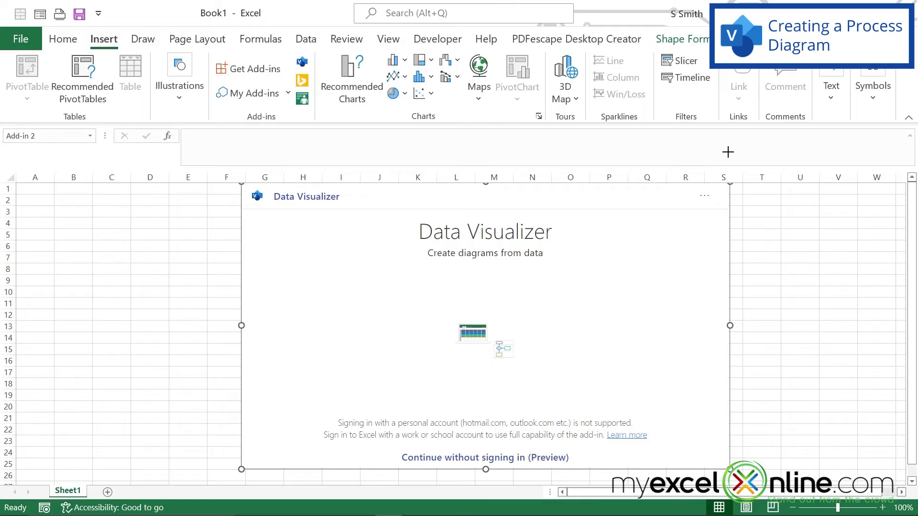
pyautogui.click(521, 459)
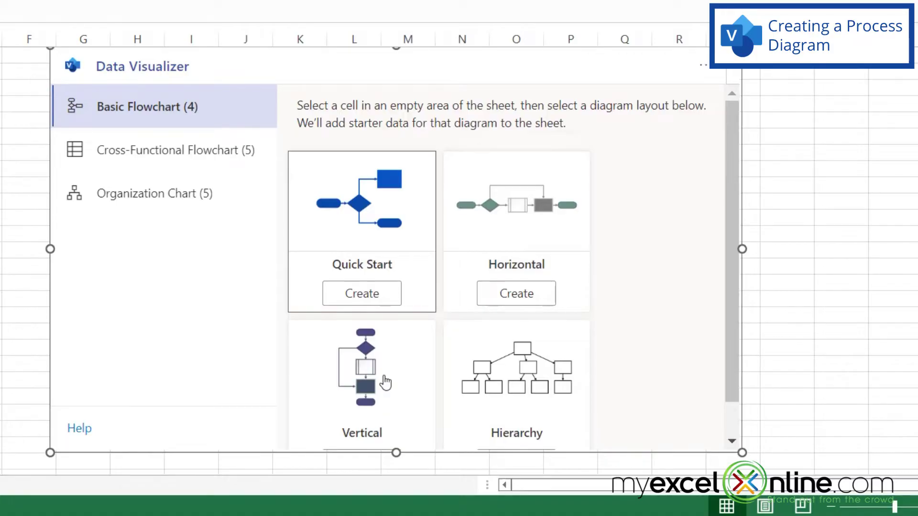
pyautogui.scroll(-1, 384, 382)
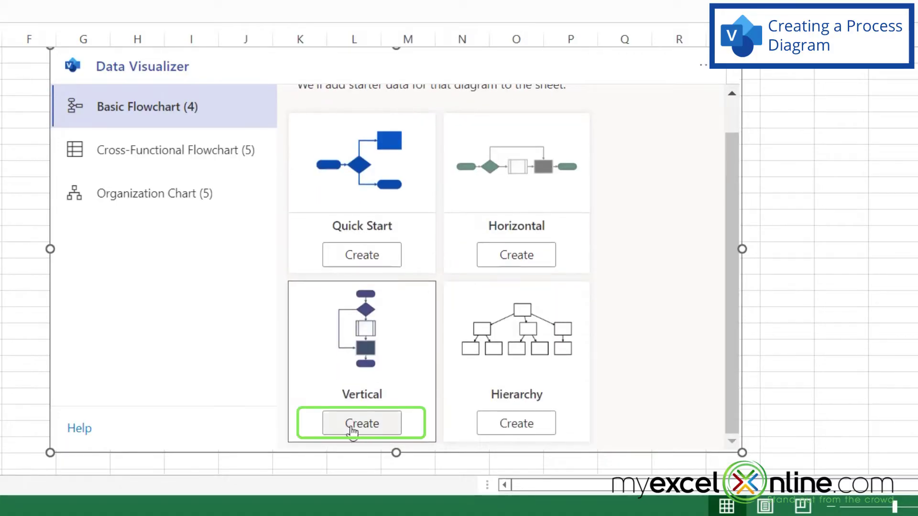
# Create the Vertical Basic Flowchart, generating the diagram and its process step table
pyautogui.click(453, 449)
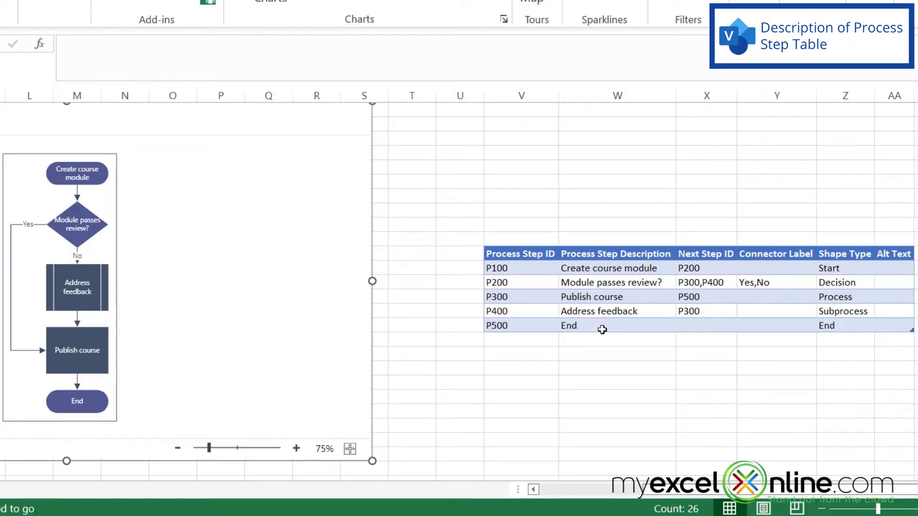
pyautogui.click(712, 271)
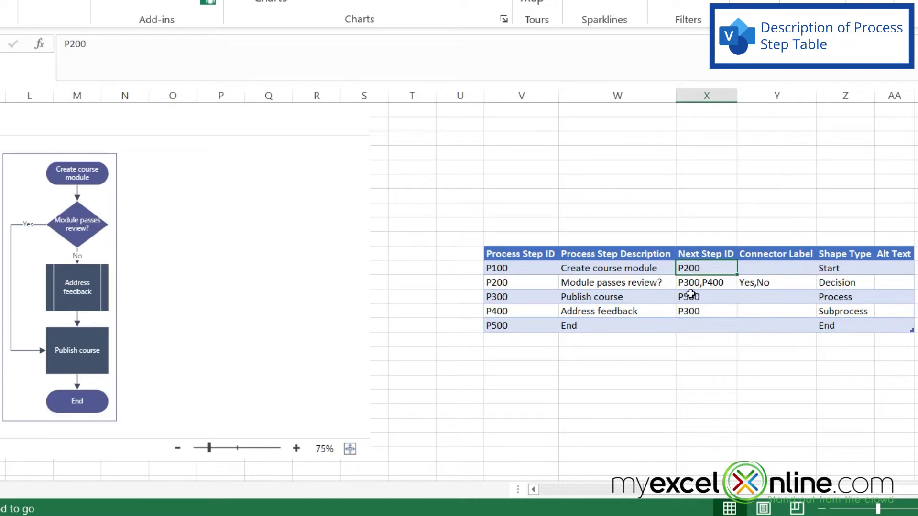
pyautogui.click(520, 282)
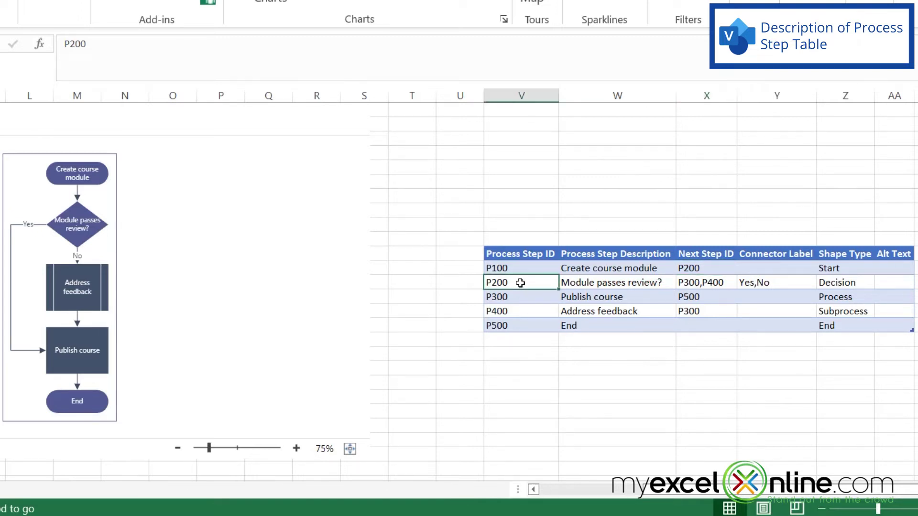
pyautogui.click(655, 283)
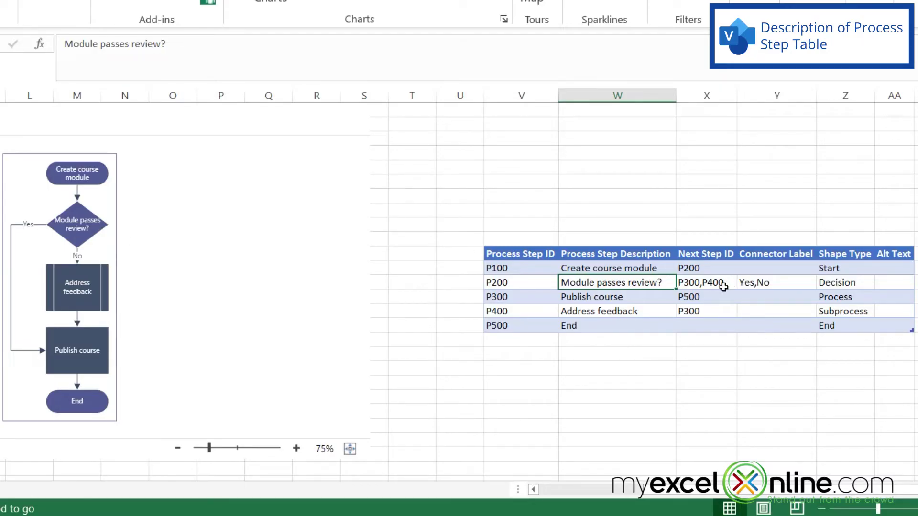
pyautogui.click(720, 284)
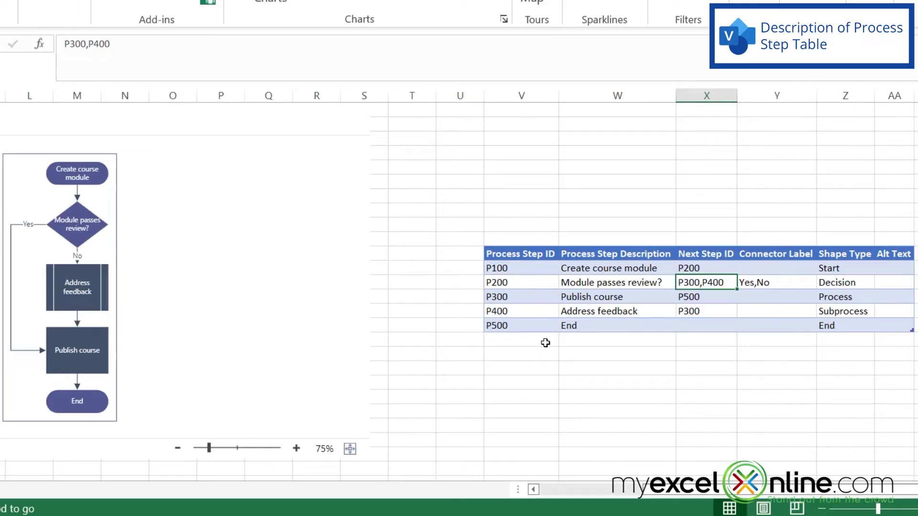
pyautogui.click(528, 311)
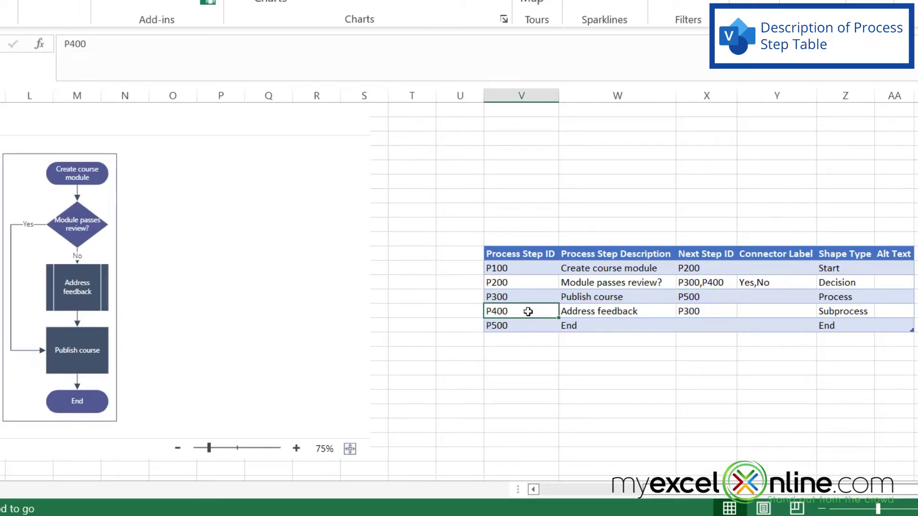
pyautogui.click(716, 312)
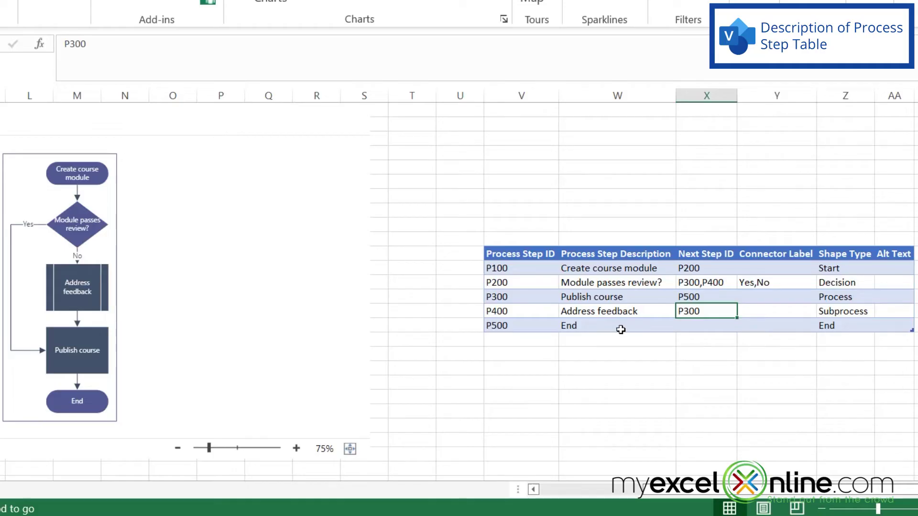
pyautogui.click(519, 300)
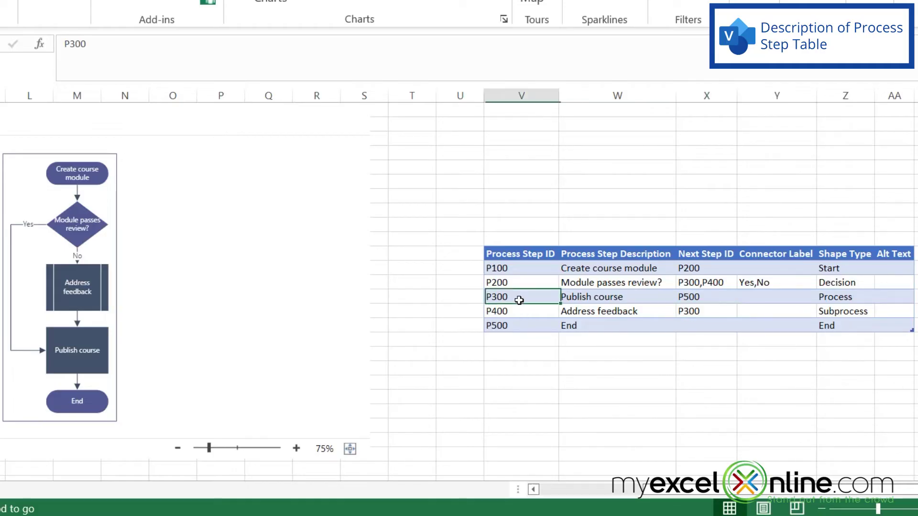
pyautogui.click(712, 298)
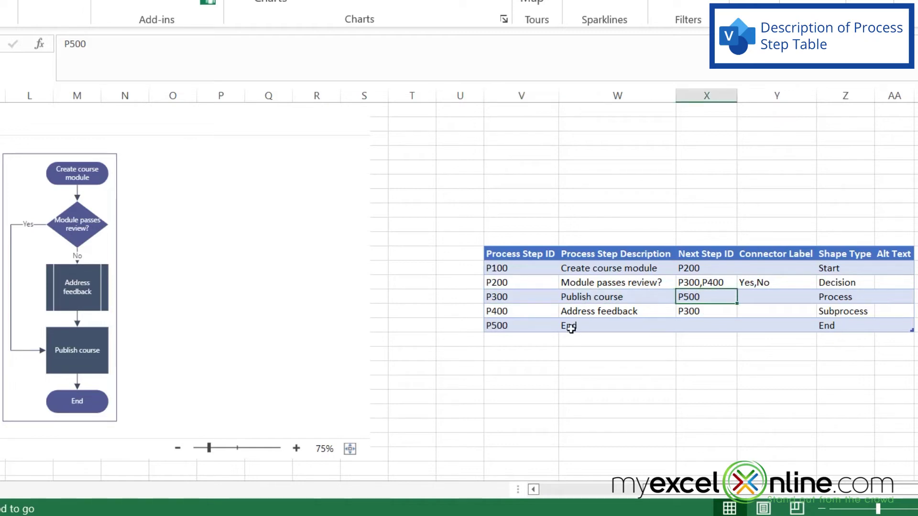
pyautogui.click(516, 326)
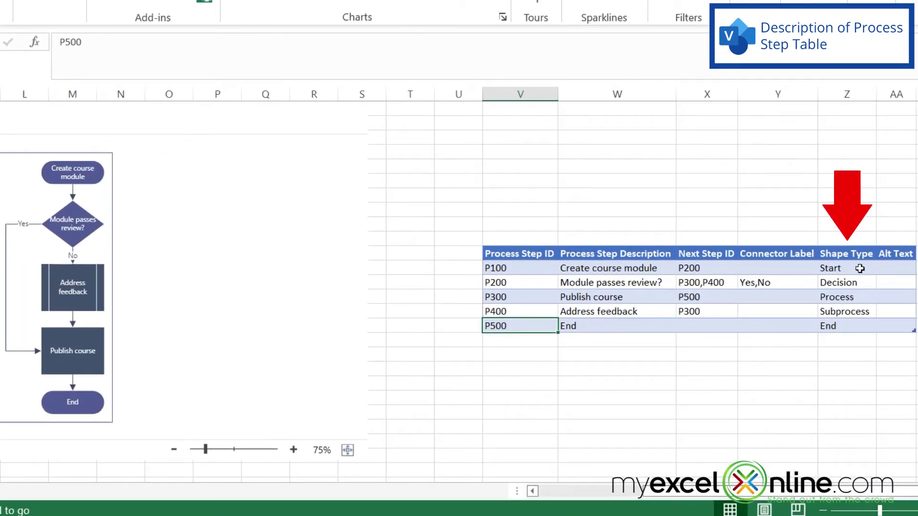
pyautogui.click(860, 269)
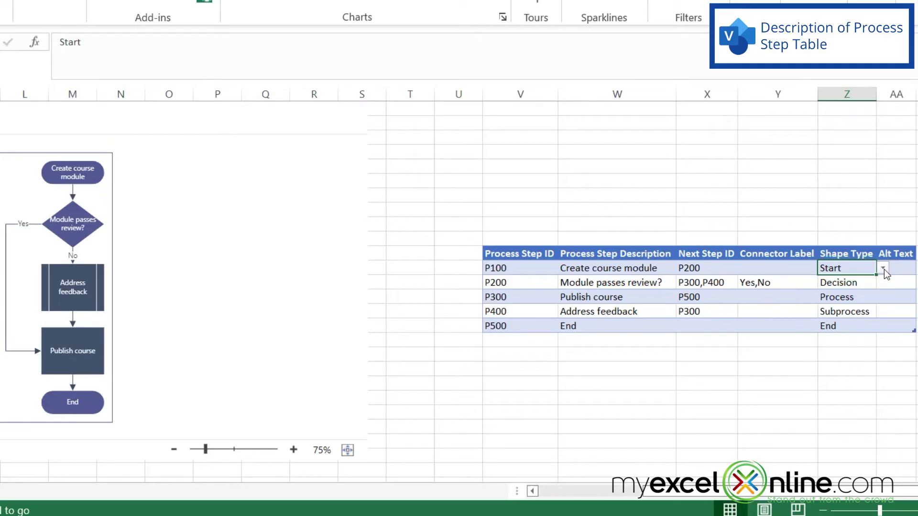
pyautogui.click(883, 269)
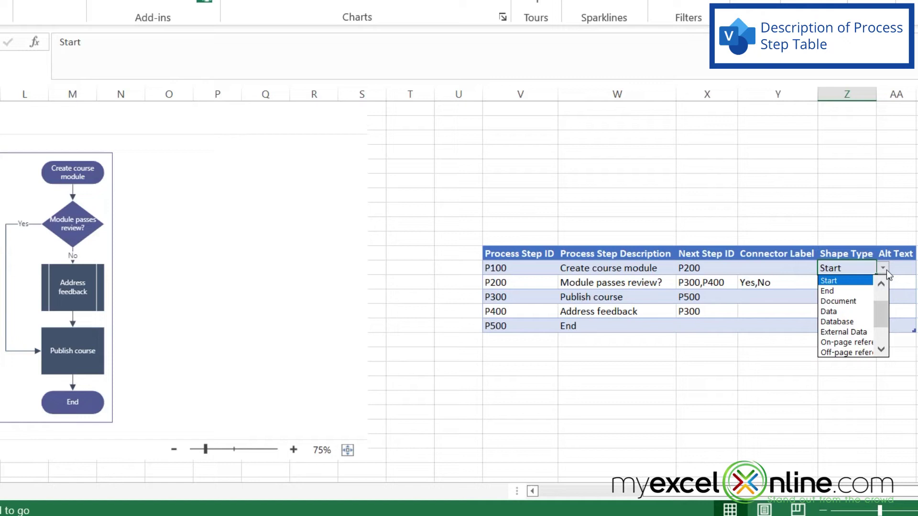
pyautogui.click(882, 267)
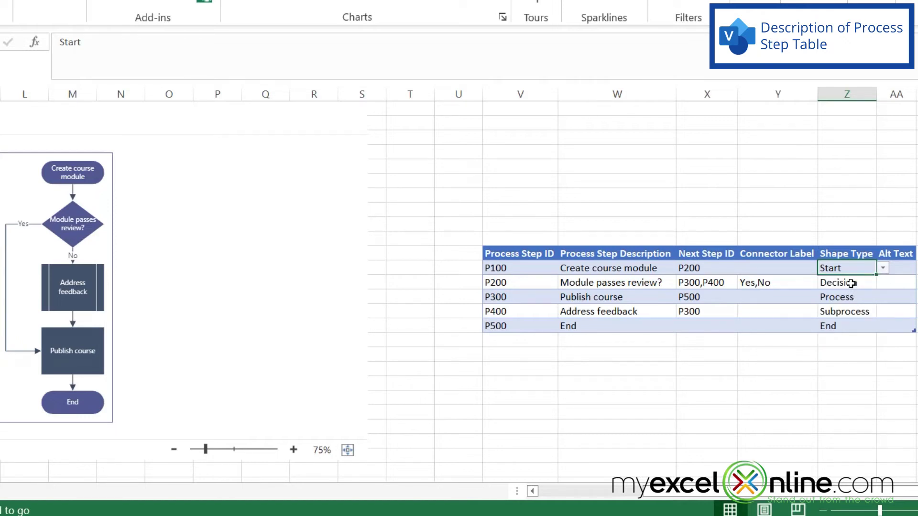
pyautogui.click(852, 283)
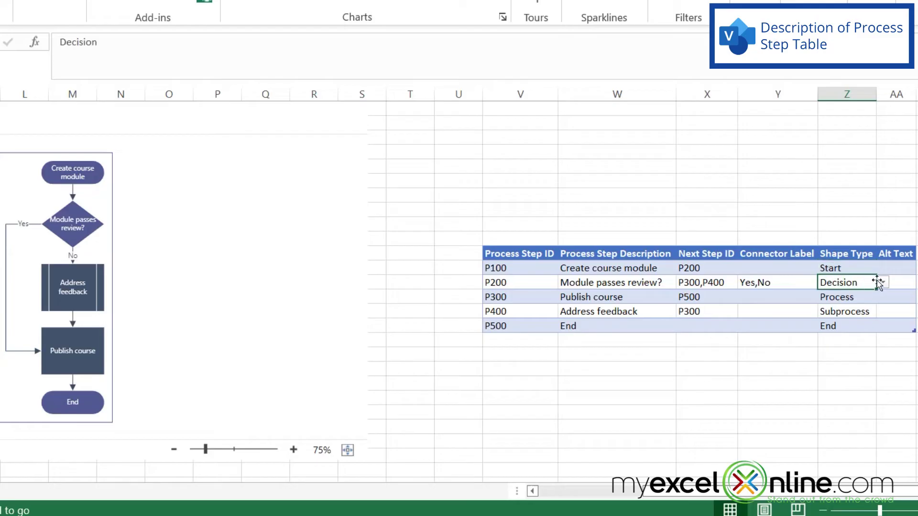
pyautogui.click(882, 283)
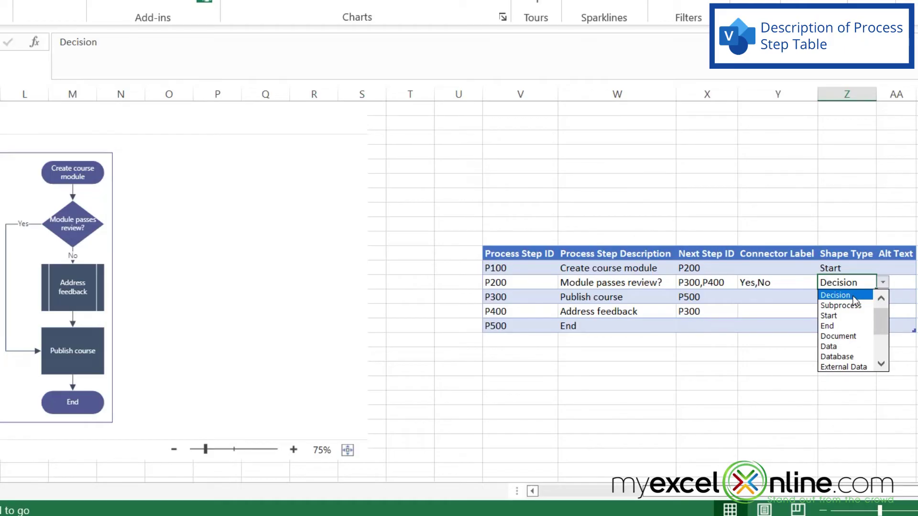
pyautogui.click(883, 285)
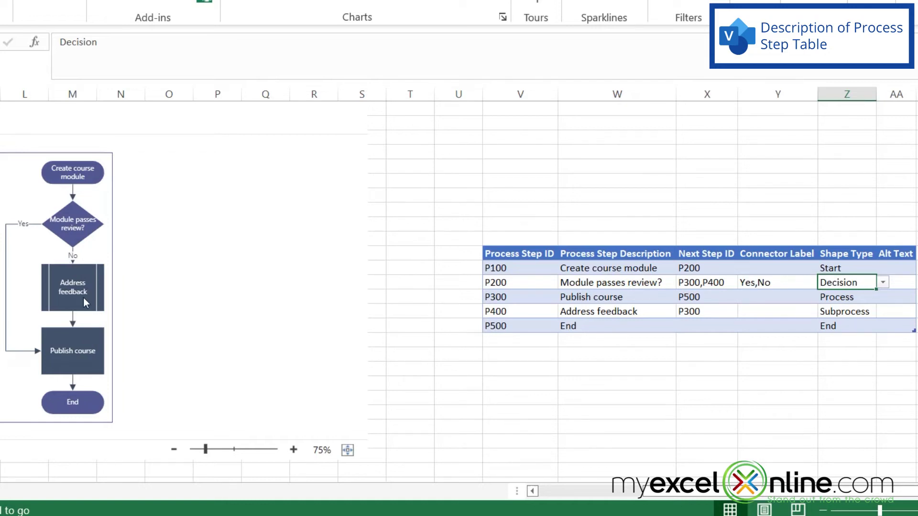
pyautogui.click(793, 286)
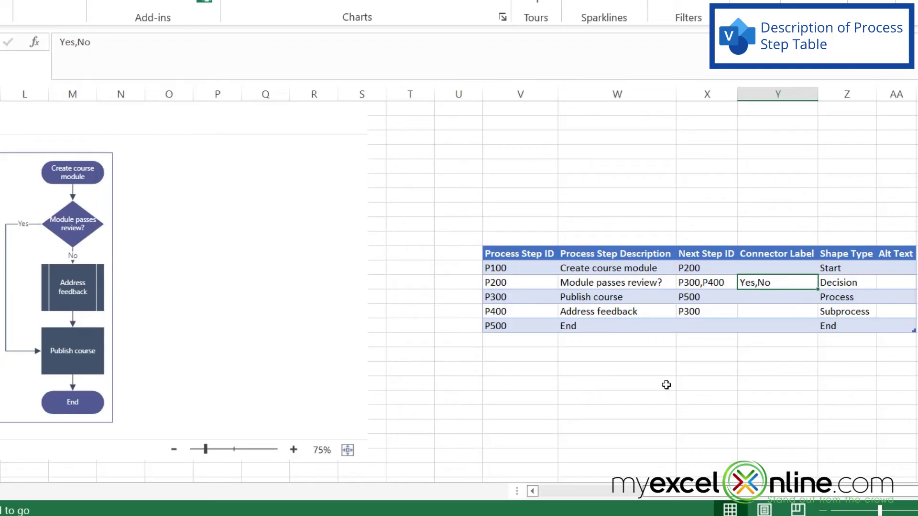
pyautogui.click(846, 296)
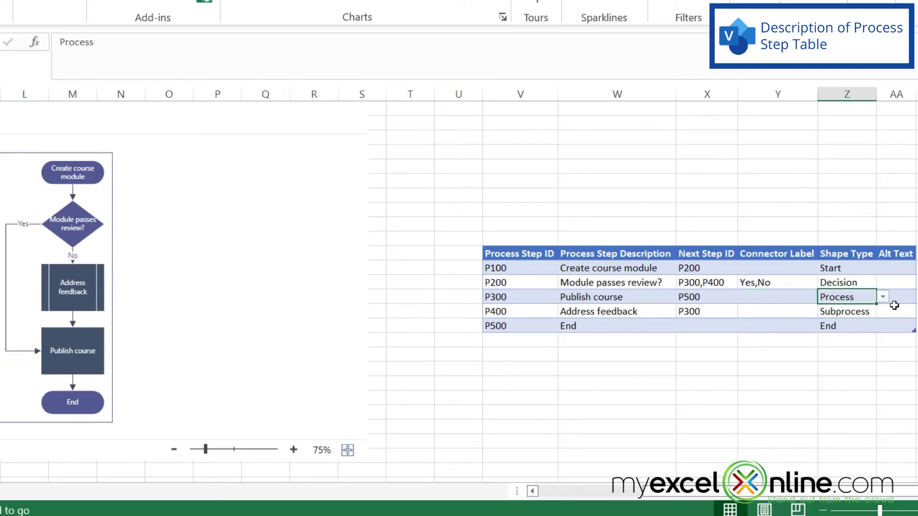
pyautogui.click(883, 297)
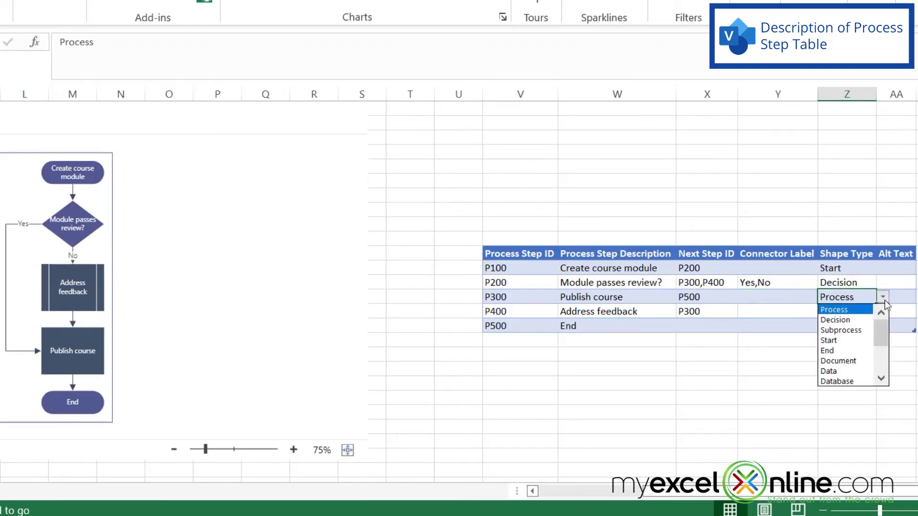
pyautogui.click(884, 300)
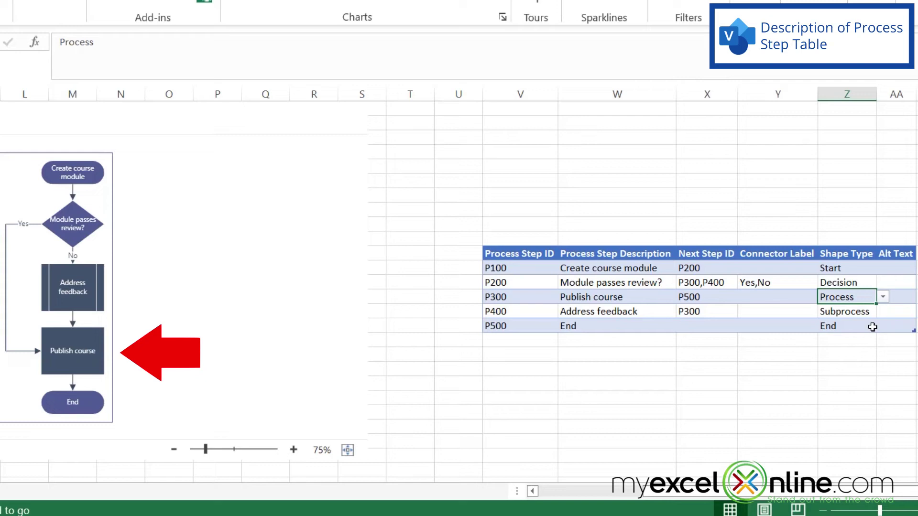
pyautogui.click(854, 312)
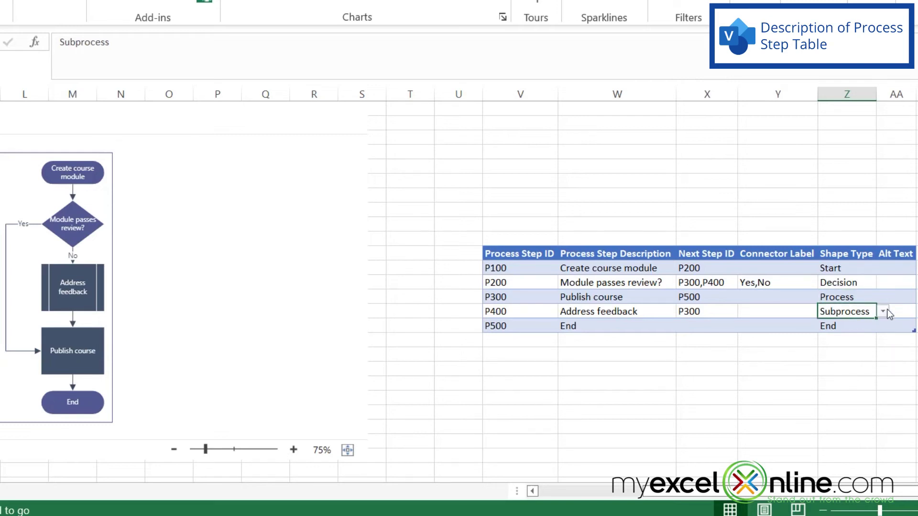
pyautogui.click(883, 311)
pyautogui.click(846, 326)
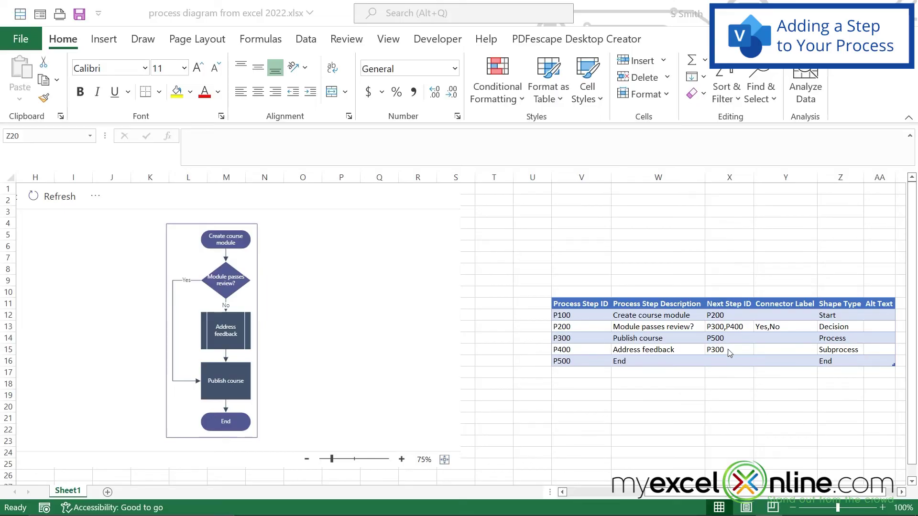
# Insert a blank table row above the P200 'Module passes review' row
pyautogui.click(561, 327)
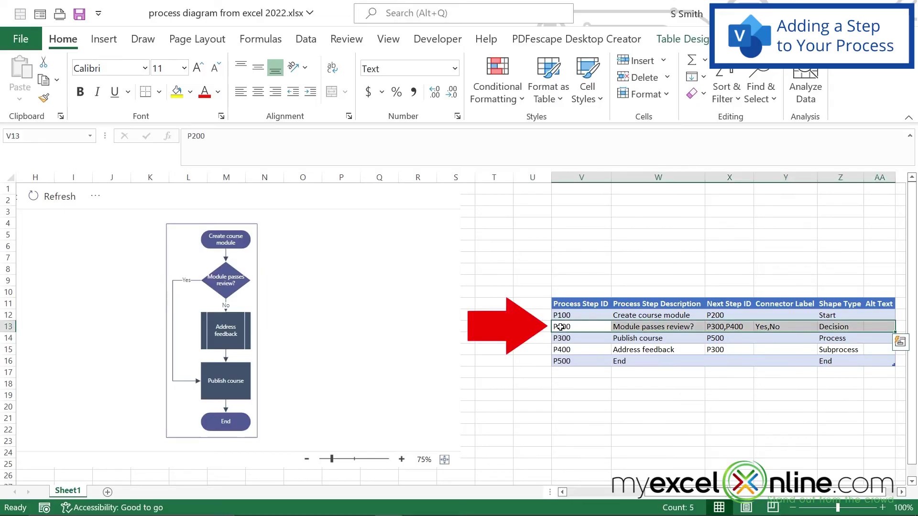
pyautogui.rightClick(561, 327)
pyautogui.moveTo(596, 243)
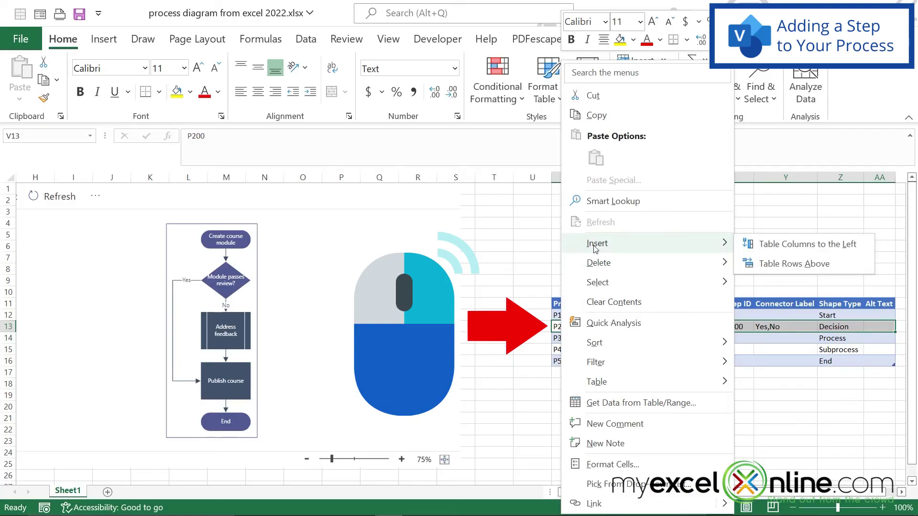
pyautogui.click(784, 264)
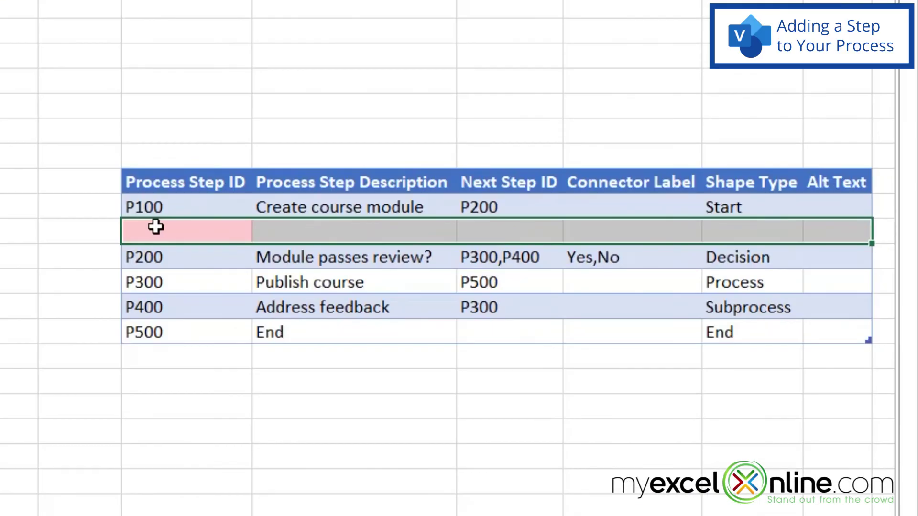
# Fill the new row with P150, 'New Step', next step P200, and shape type Process
pyautogui.click(155, 227)
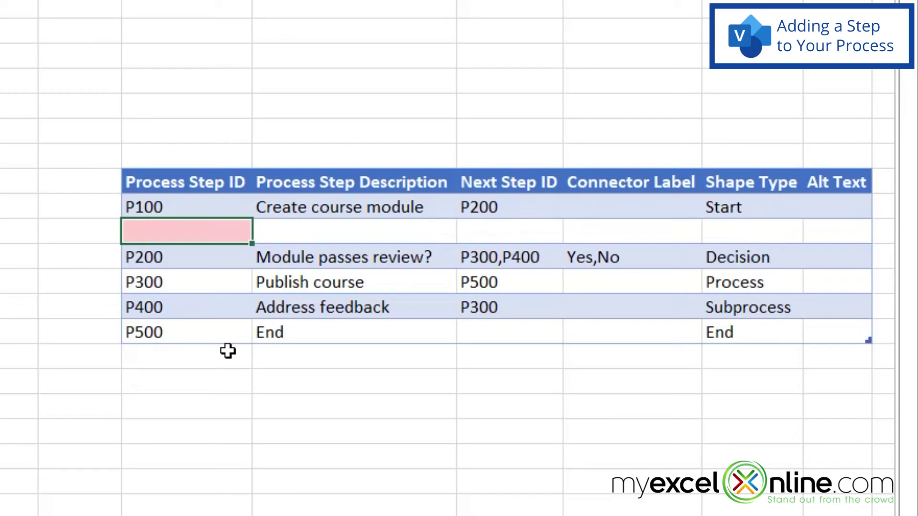
pyautogui.write('P15')
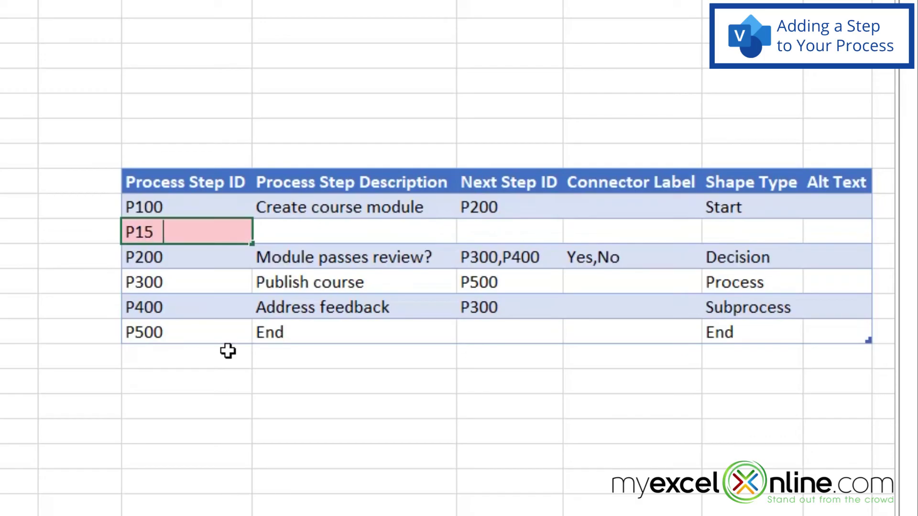
pyautogui.write('0')
pyautogui.press('Tab')
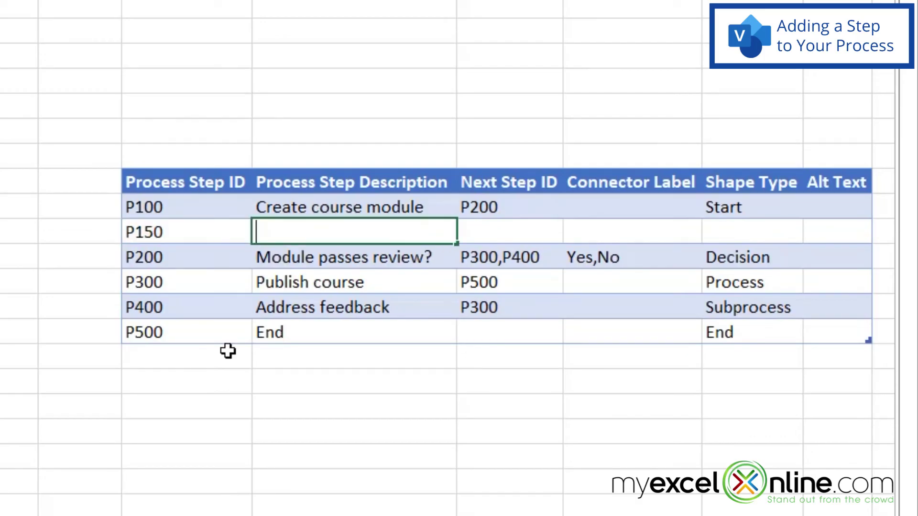
pyautogui.write('New Step')
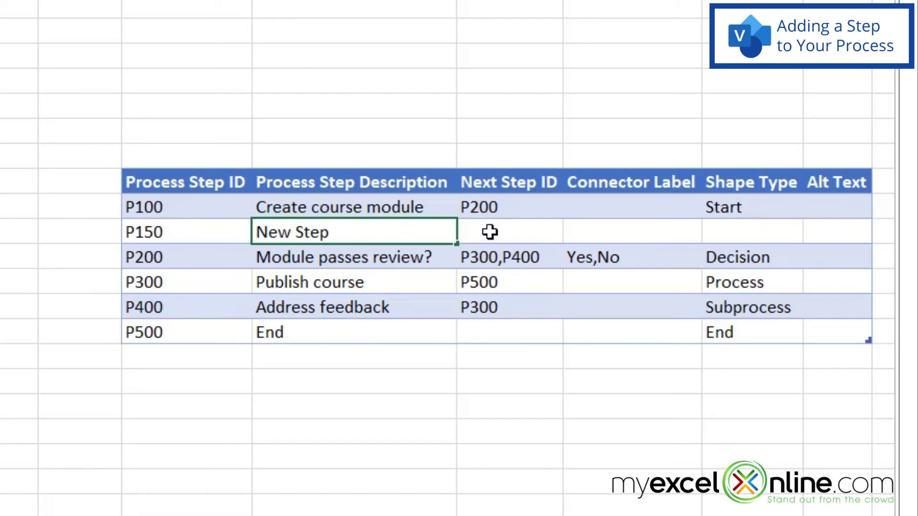
pyautogui.press('Tab')
pyautogui.write('P')
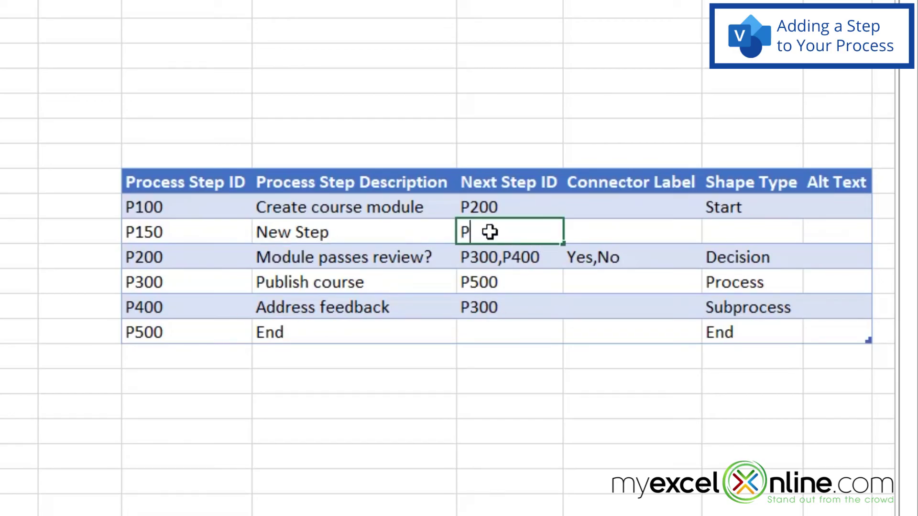
pyautogui.write('200')
pyautogui.click(762, 231)
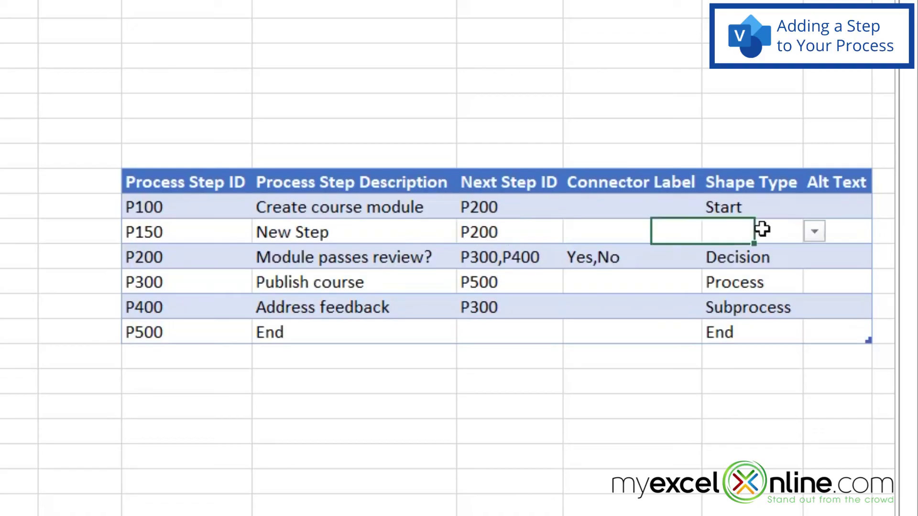
pyautogui.click(814, 231)
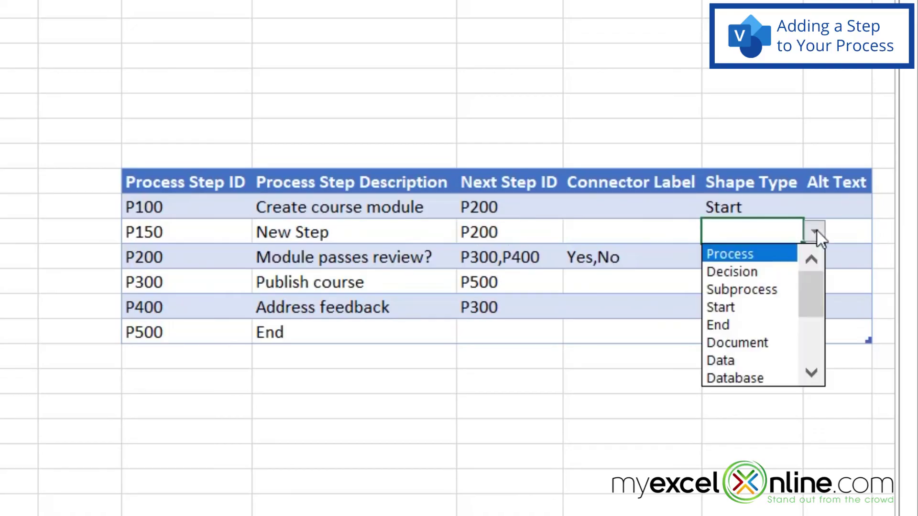
pyautogui.click(730, 254)
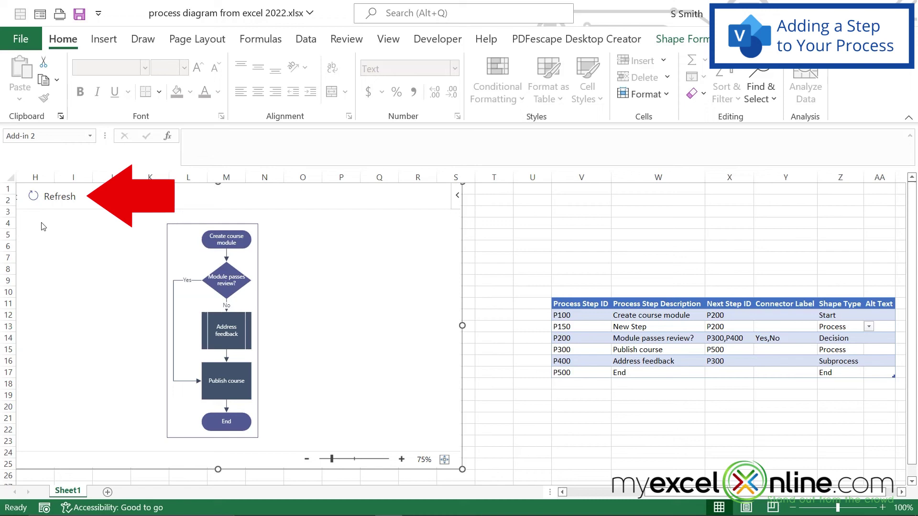
# Change Create course module's next step from P200 to P150 and refresh the flowchart
pyautogui.click(49, 201)
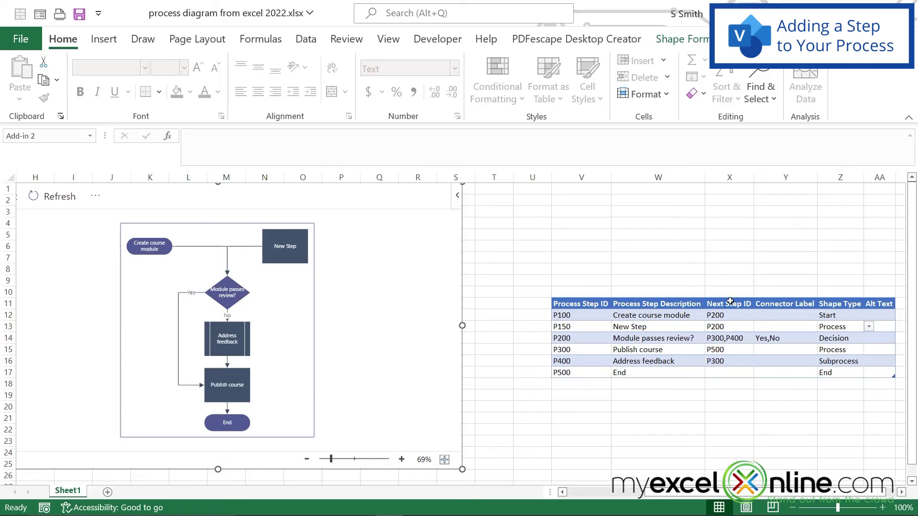
pyautogui.click(733, 315)
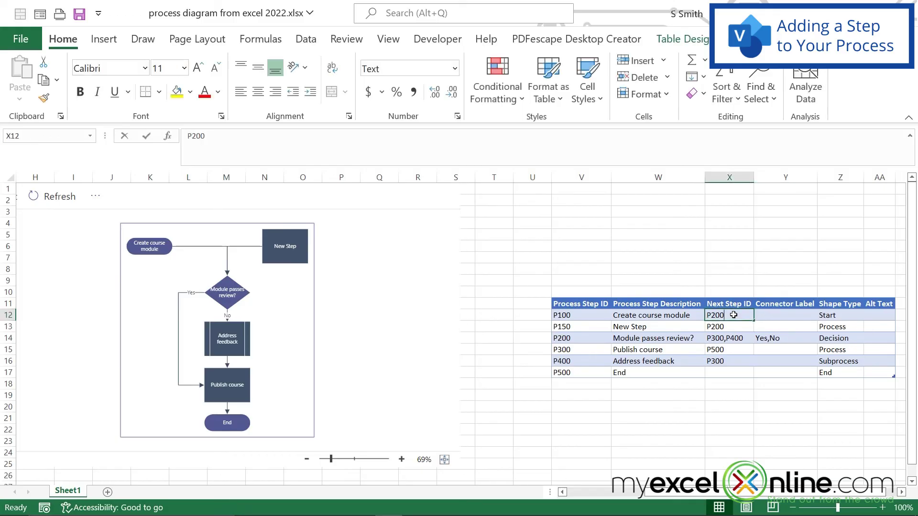
pyautogui.write('P150')
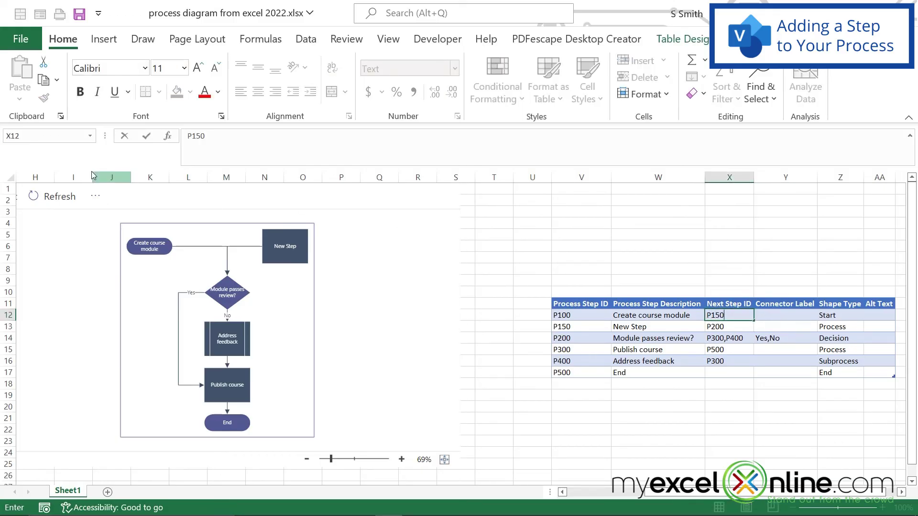
pyautogui.click(46, 200)
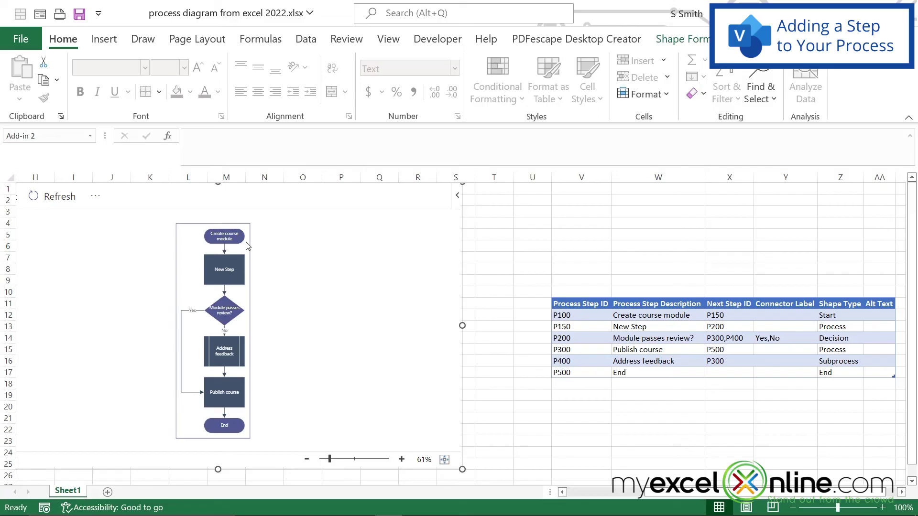